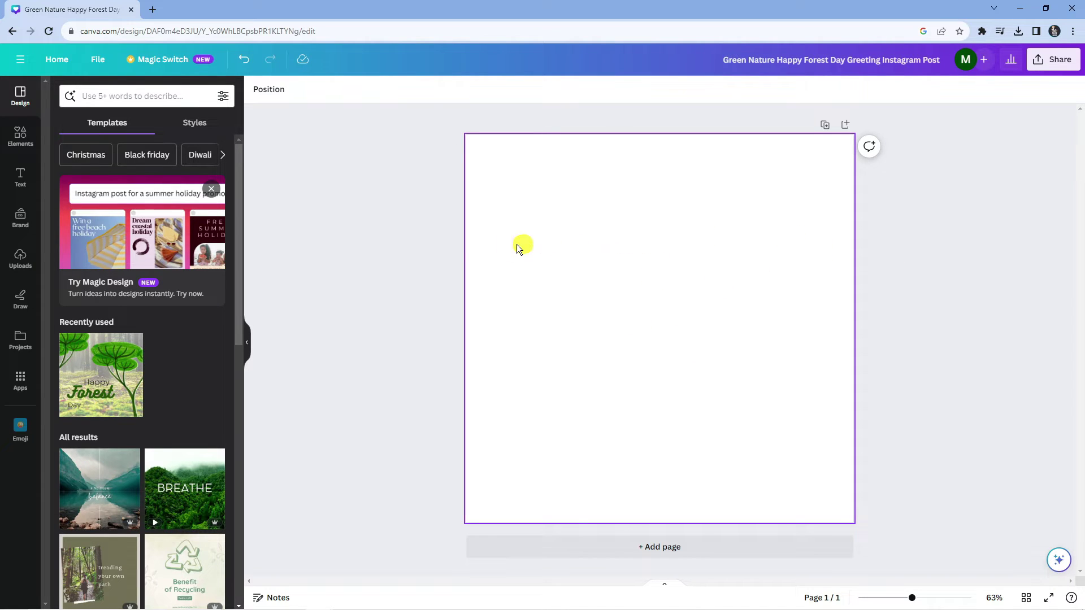
# Add the kitten-in-grass photo from Uploads and move it into the page's upper half
pyautogui.click(30, 259)
pyautogui.scroll(-1, 108, 391)
pyautogui.scroll(-2, 108, 390)
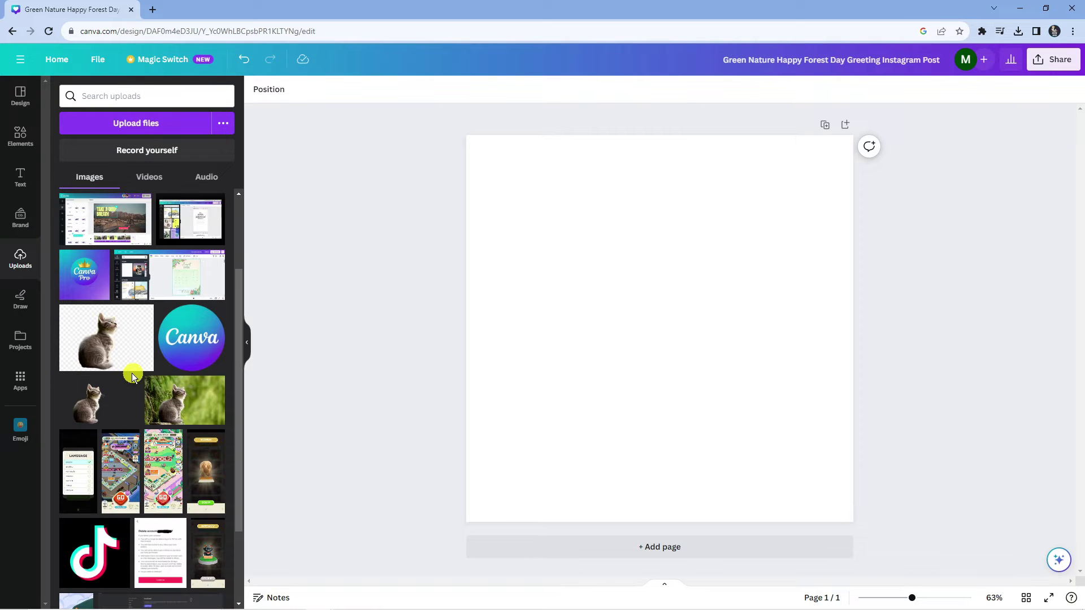
pyautogui.scroll(3, 182, 412)
pyautogui.moveTo(184, 401)
pyautogui.click(182, 509)
pyautogui.moveTo(712, 382); pyautogui.dragTo(700, 332)
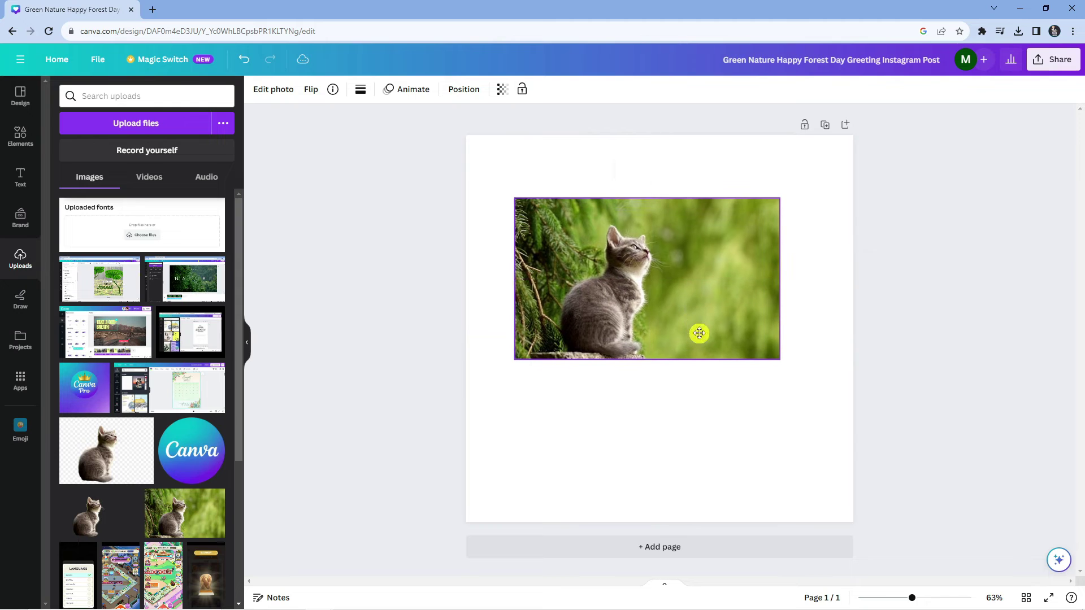
pyautogui.click(674, 440)
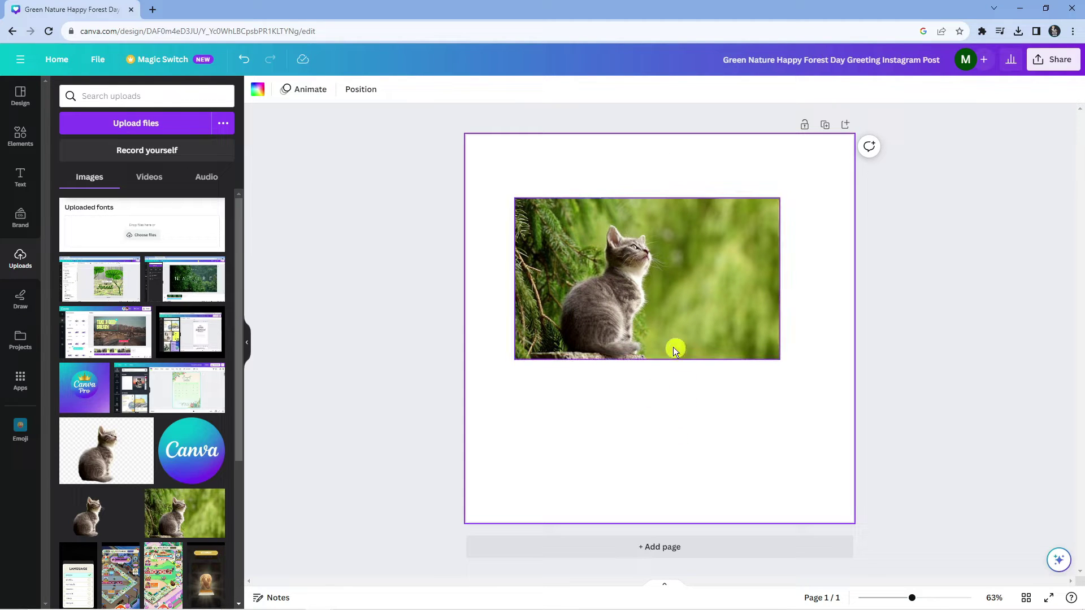
# Resize the kitten photo by its corner handle to a moderate size near the top
pyautogui.click(682, 282)
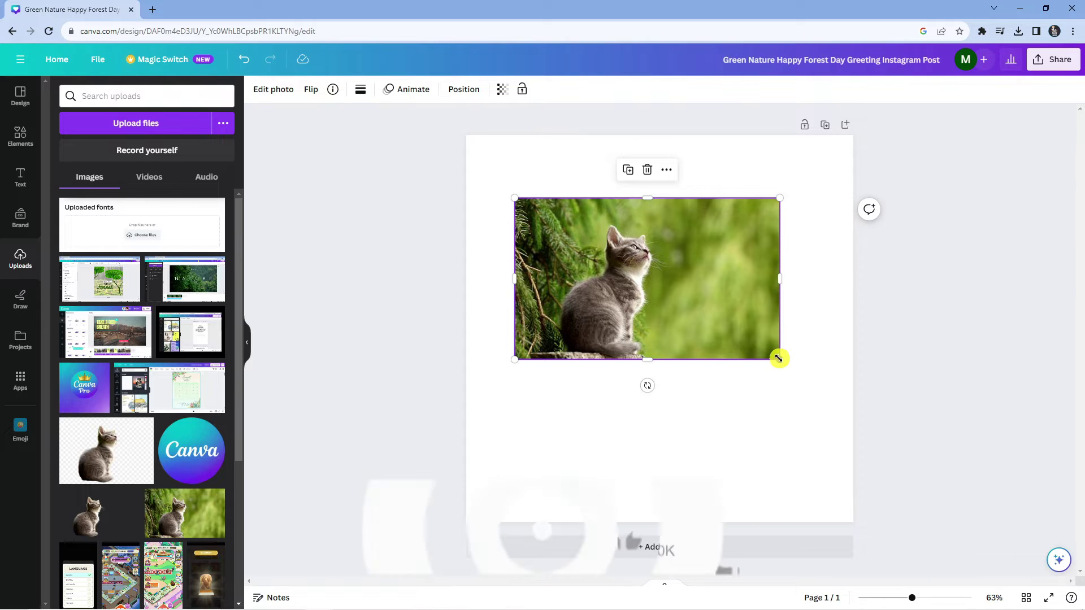
pyautogui.moveTo(779, 357); pyautogui.dragTo(658, 275)
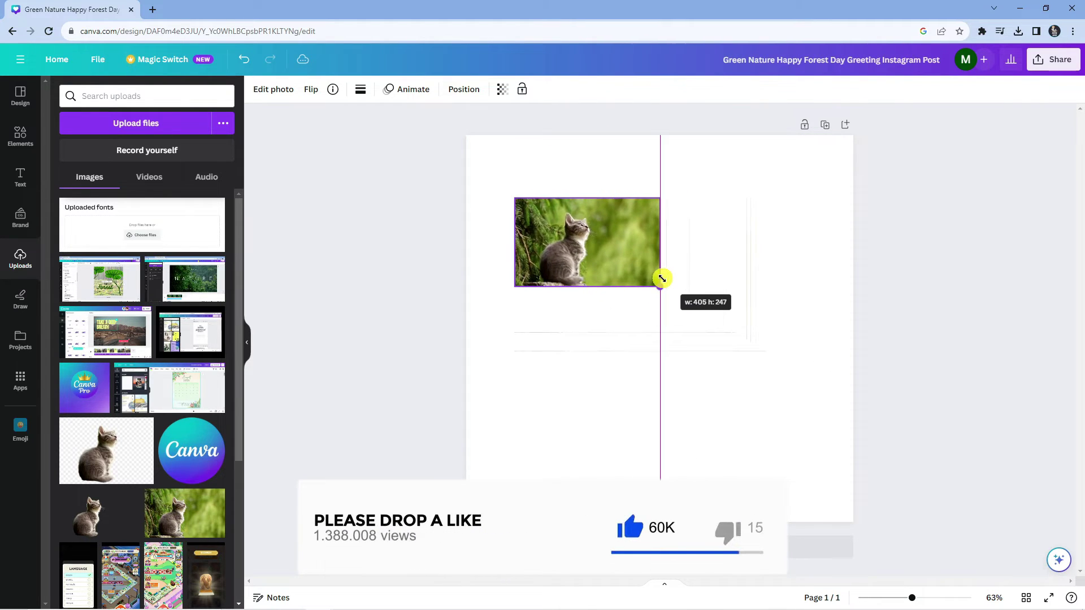
pyautogui.moveTo(658, 276); pyautogui.dragTo(757, 345)
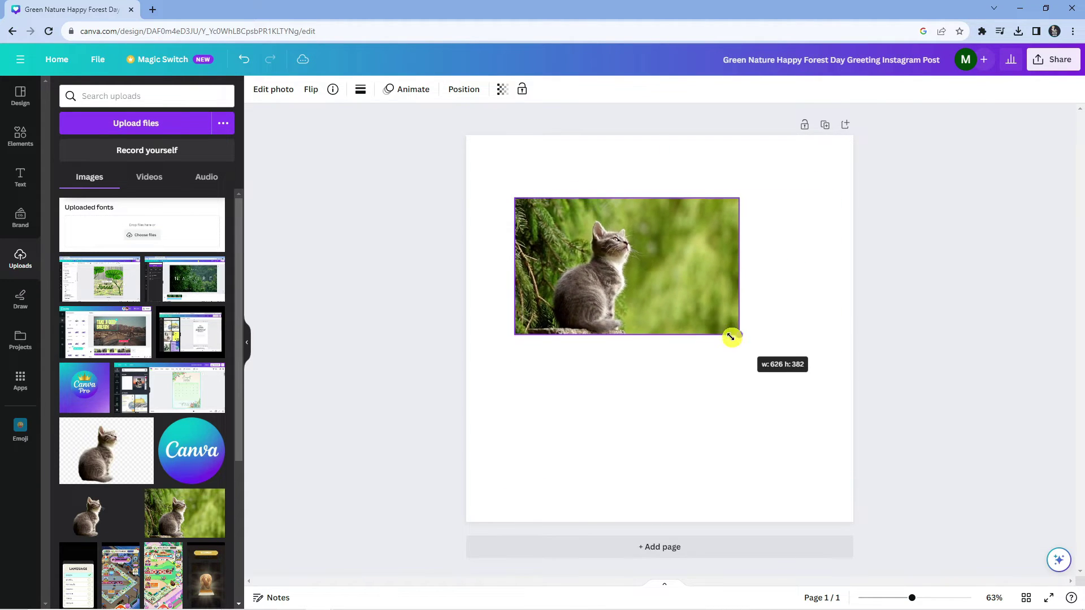
pyautogui.moveTo(756, 345)
pyautogui.mouseDown()
pyautogui.moveTo(670, 296)
pyautogui.moveTo(815, 383)
pyautogui.moveTo(629, 254)
pyautogui.moveTo(799, 370)
pyautogui.mouseUp()
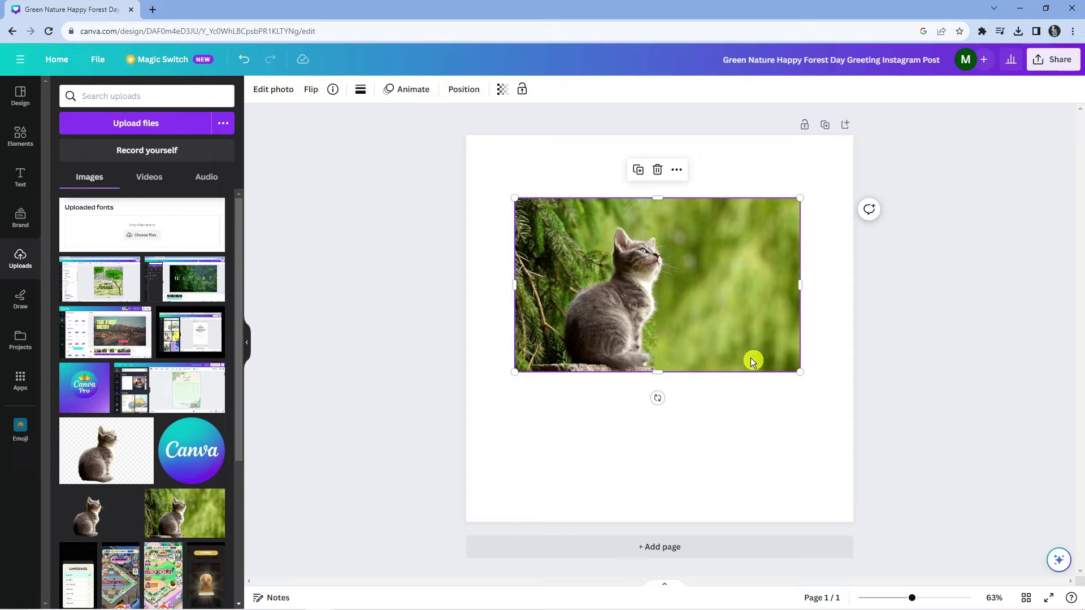
pyautogui.moveTo(21, 135)
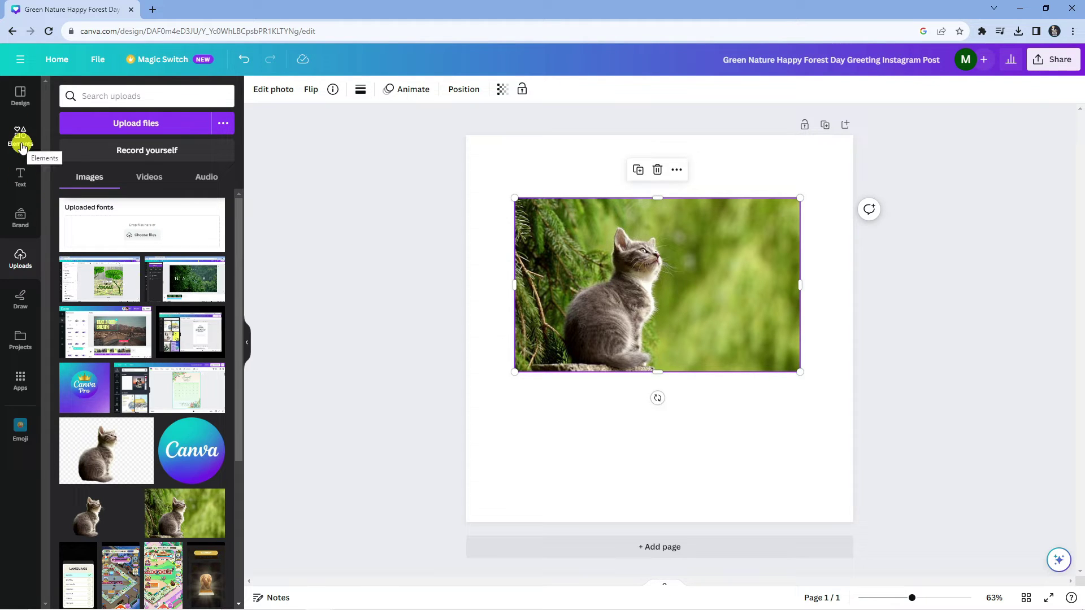
# Show every available frame shape from the Frames section of Elements
pyautogui.click(21, 143)
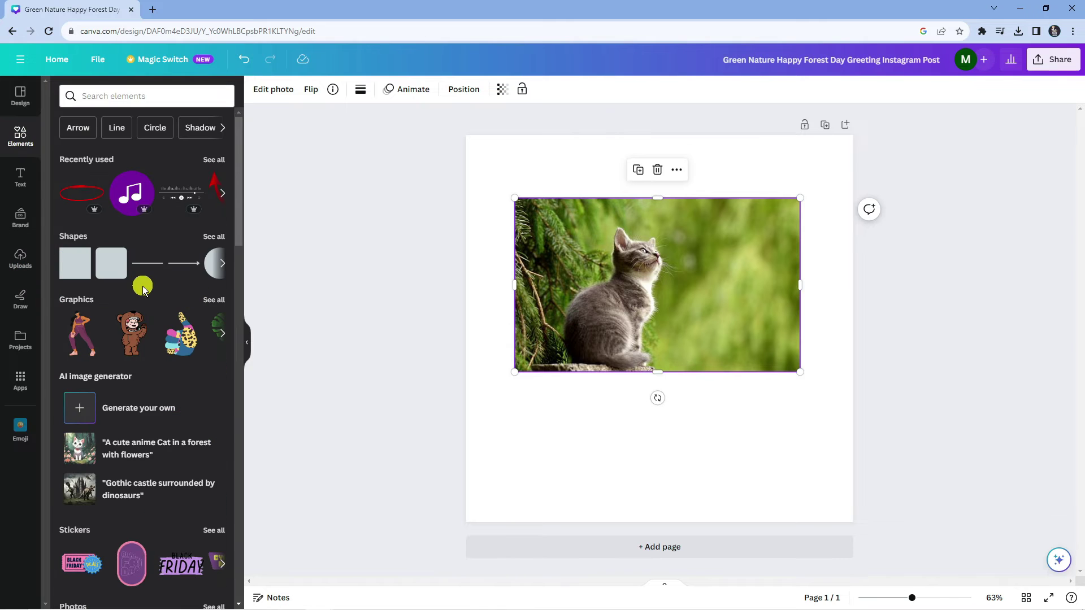
pyautogui.scroll(-1, 145, 295)
pyautogui.scroll(-2, 153, 314)
pyautogui.scroll(-1, 156, 331)
pyautogui.scroll(-2, 163, 364)
pyautogui.scroll(-2, 163, 365)
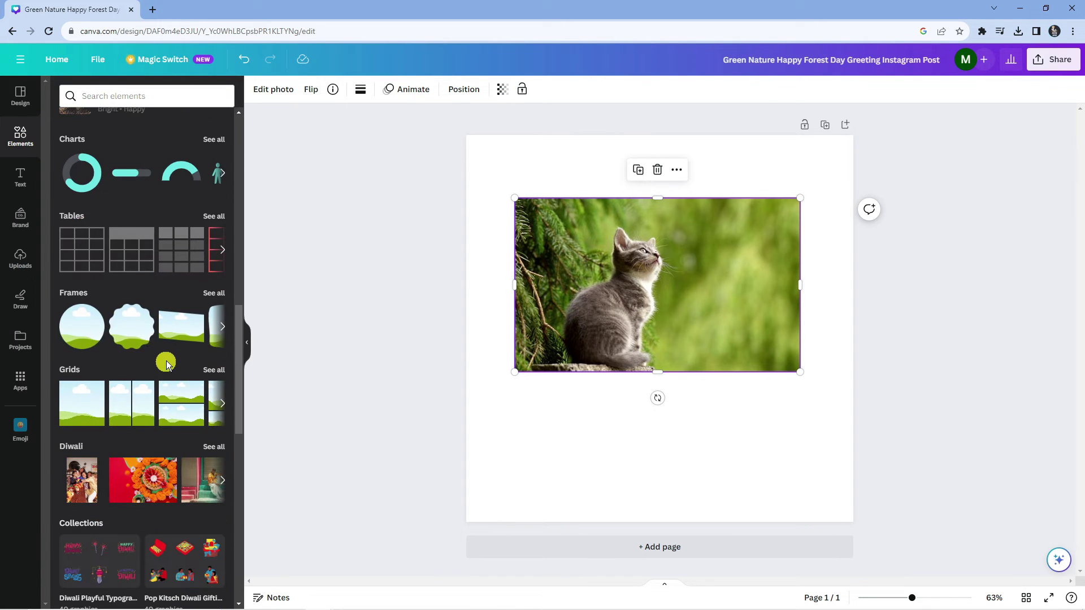
pyautogui.click(212, 294)
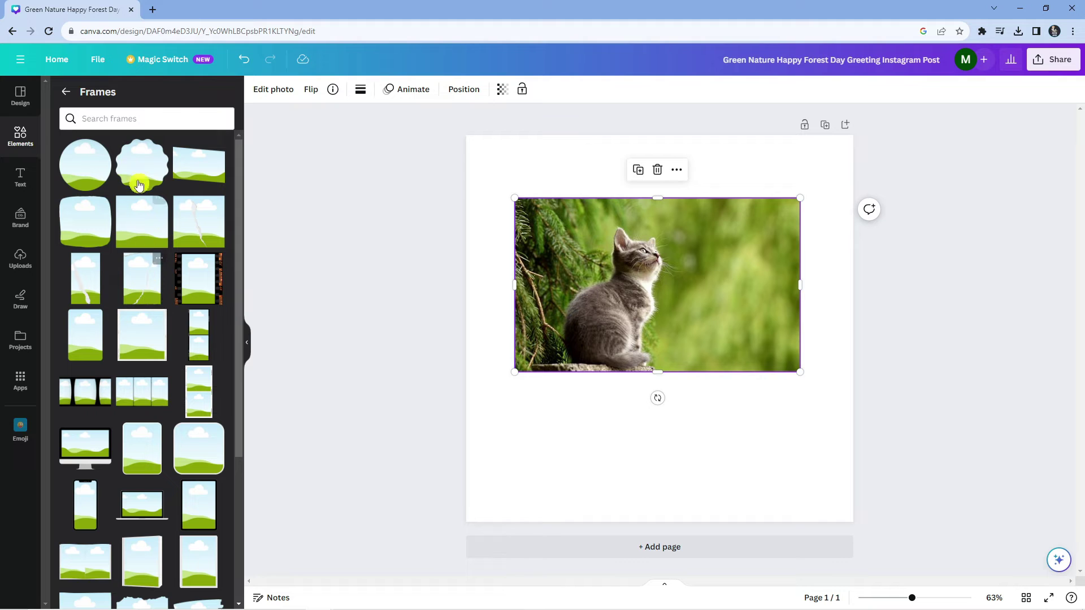
pyautogui.moveTo(84, 164)
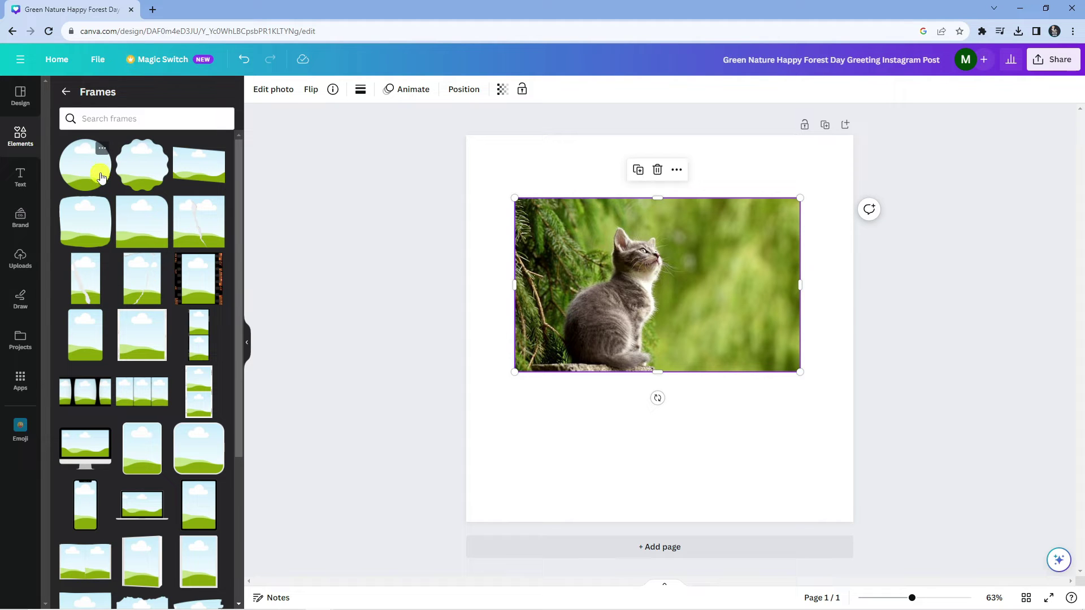
pyautogui.click(94, 175)
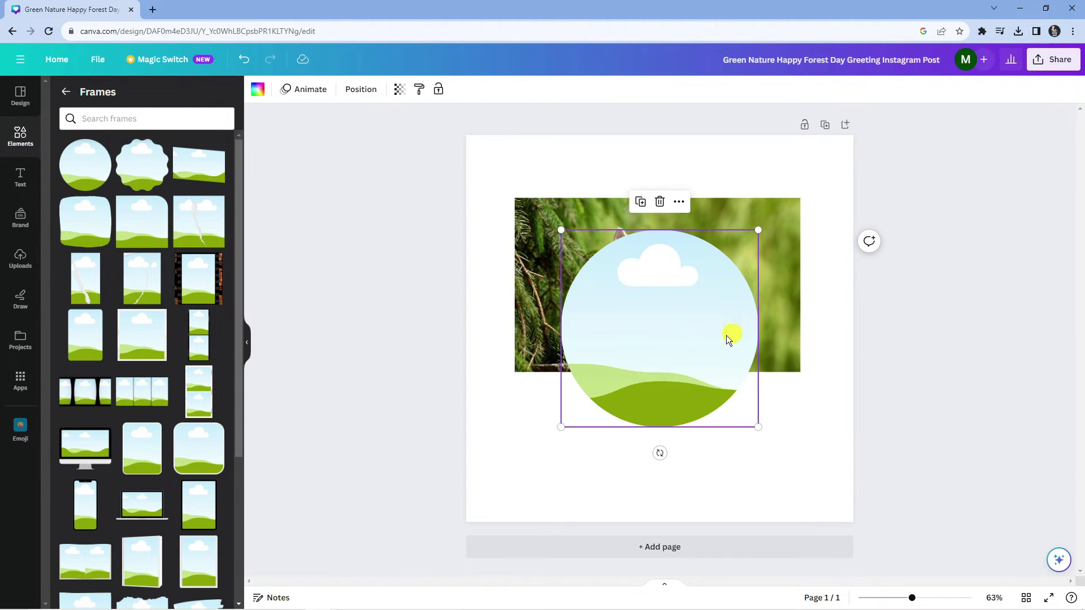
pyautogui.moveTo(726, 337); pyautogui.dragTo(710, 292)
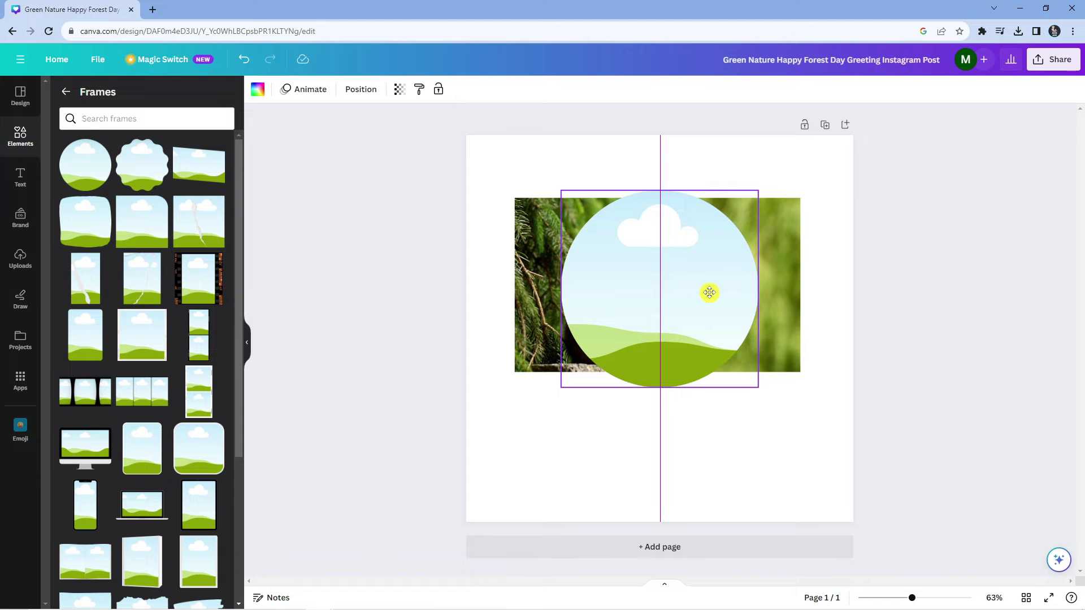
pyautogui.moveTo(526, 289)
pyautogui.mouseDown()
pyautogui.moveTo(670, 290)
pyautogui.moveTo(665, 269)
pyautogui.moveTo(670, 298)
pyautogui.moveTo(659, 281)
pyautogui.mouseUp()
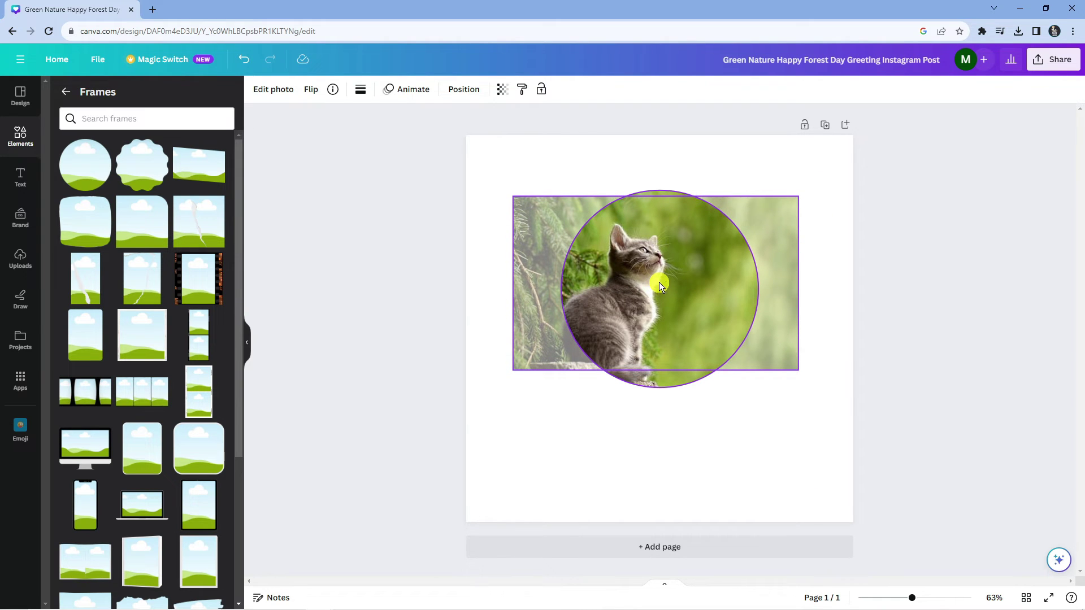
pyautogui.doubleClick(658, 282)
pyautogui.click(762, 199)
pyautogui.click(675, 279)
pyautogui.moveTo(734, 253); pyautogui.dragTo(702, 426)
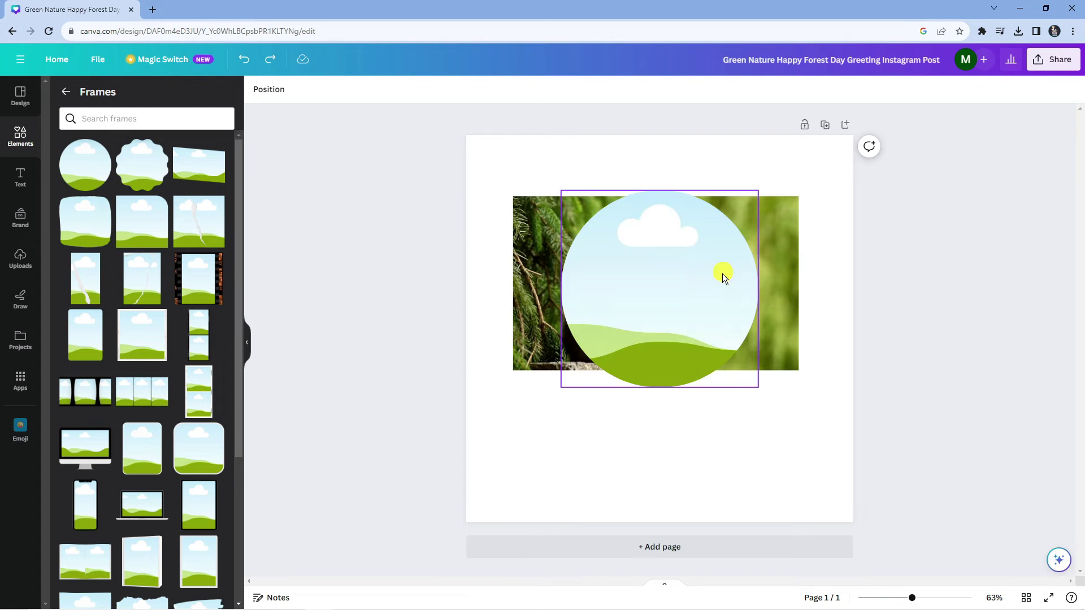
# Swap the empty circle frame for a scalloped frame and drop the kitten photo inside
pyautogui.press('Delete')
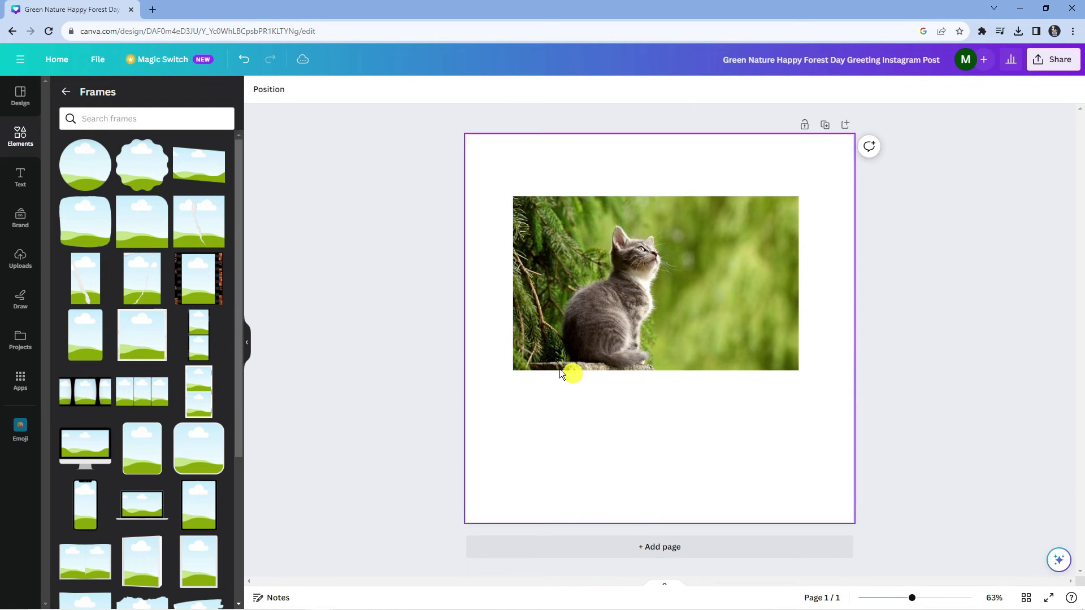
pyautogui.click(157, 175)
pyautogui.moveTo(730, 323); pyautogui.dragTo(721, 280)
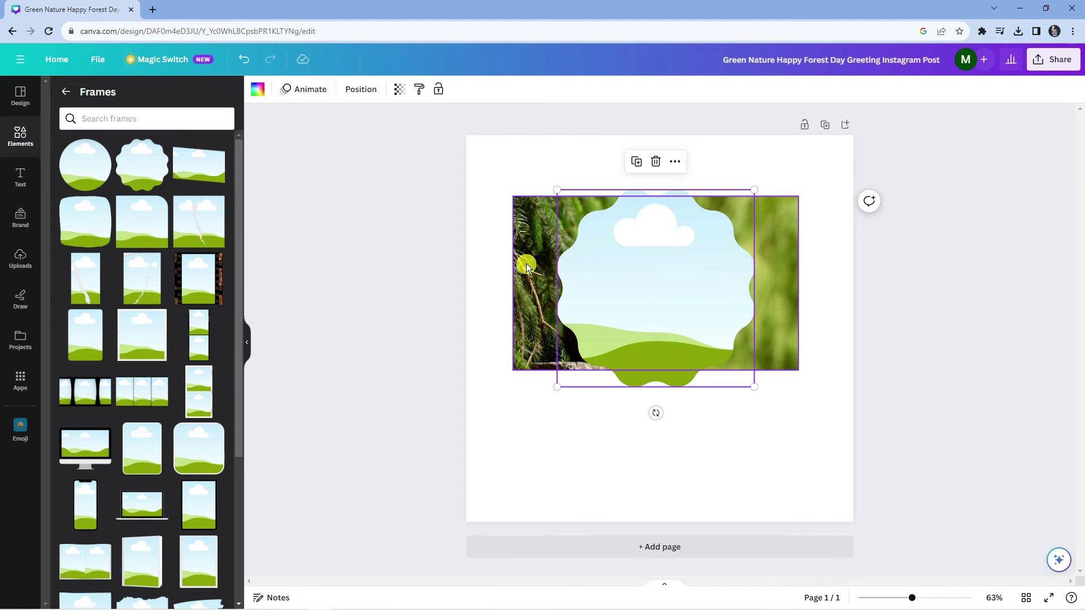
pyautogui.moveTo(527, 263)
pyautogui.mouseDown()
pyautogui.moveTo(546, 204)
pyautogui.moveTo(581, 275)
pyautogui.mouseUp()
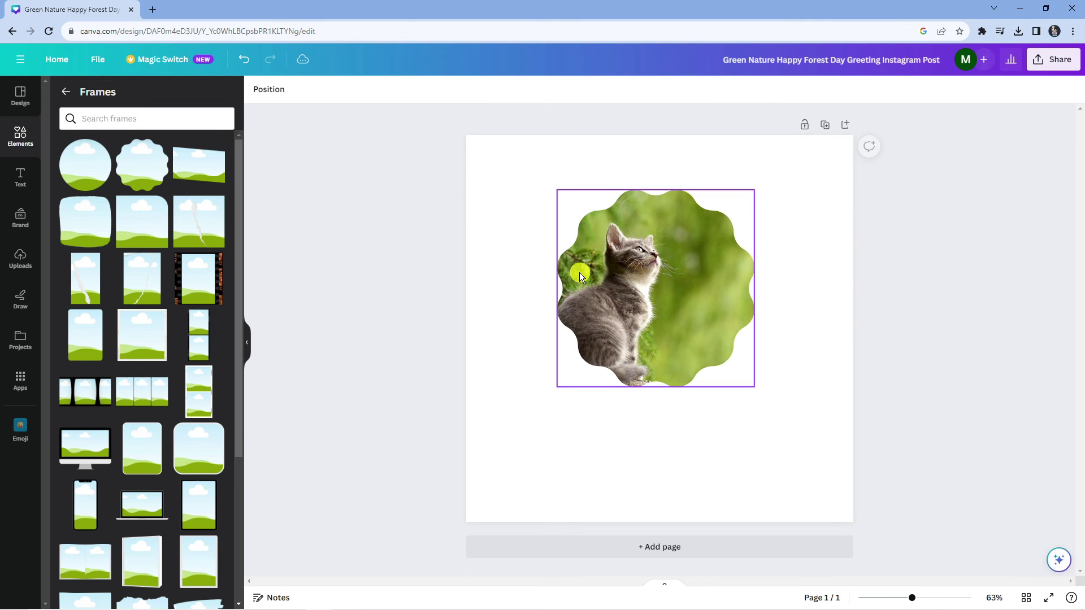
pyautogui.click(692, 273)
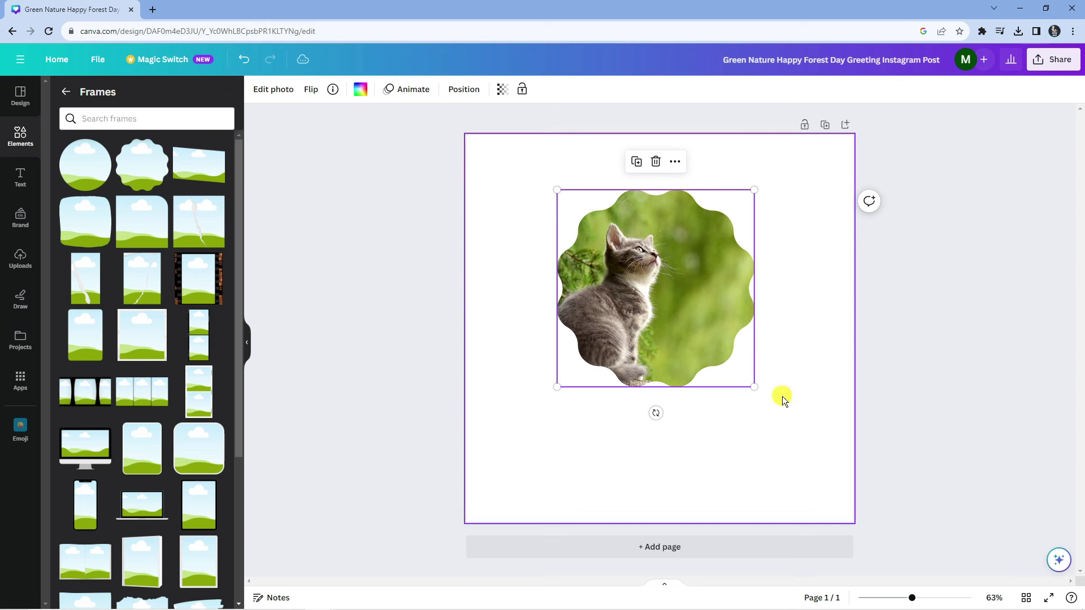
pyautogui.moveTo(757, 384); pyautogui.dragTo(730, 348)
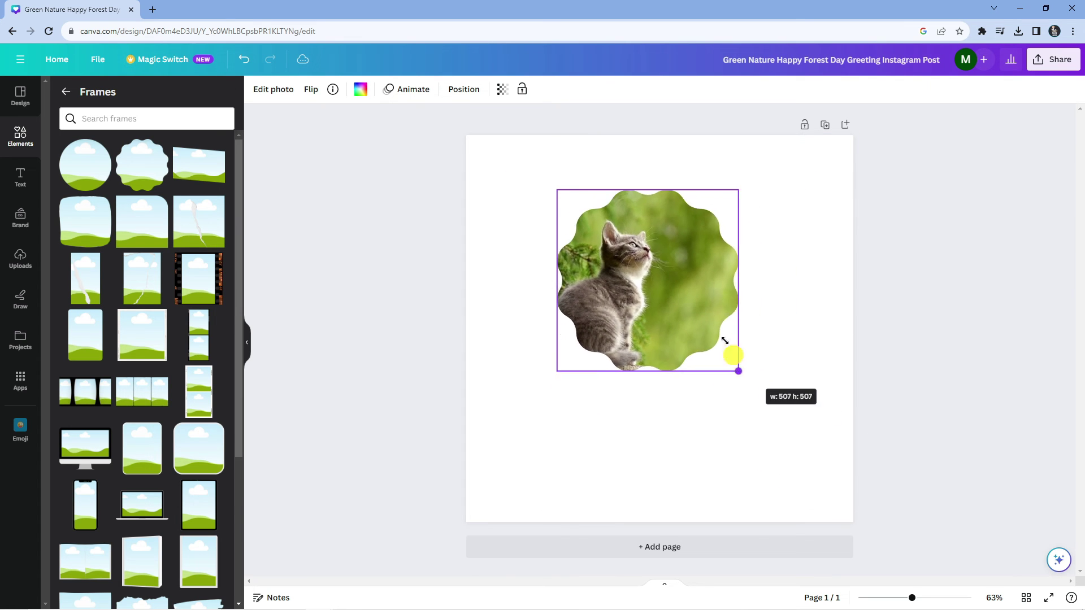
pyautogui.moveTo(729, 348); pyautogui.dragTo(775, 358)
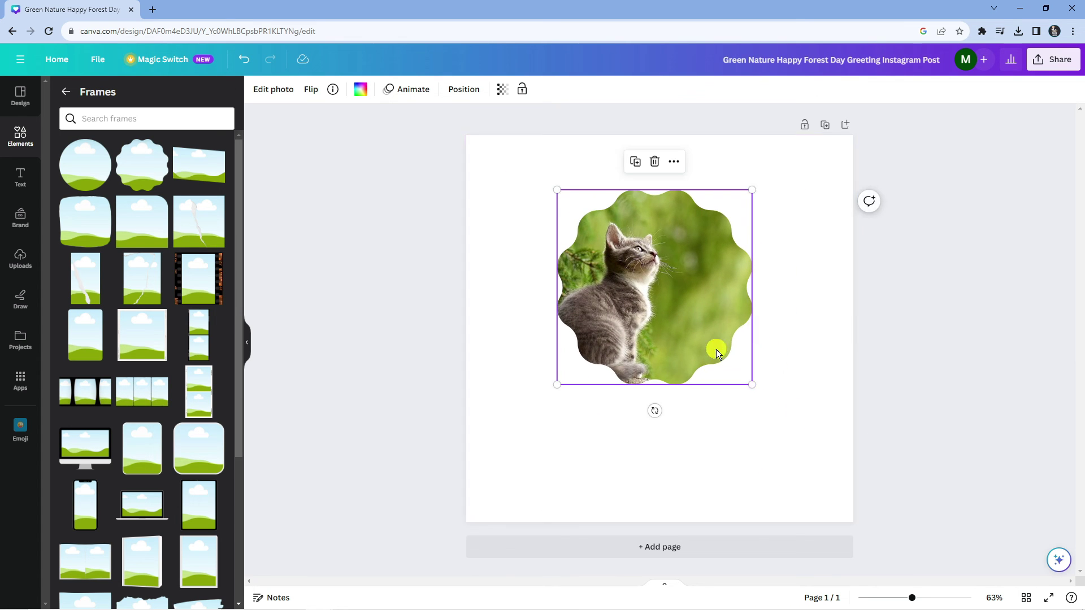